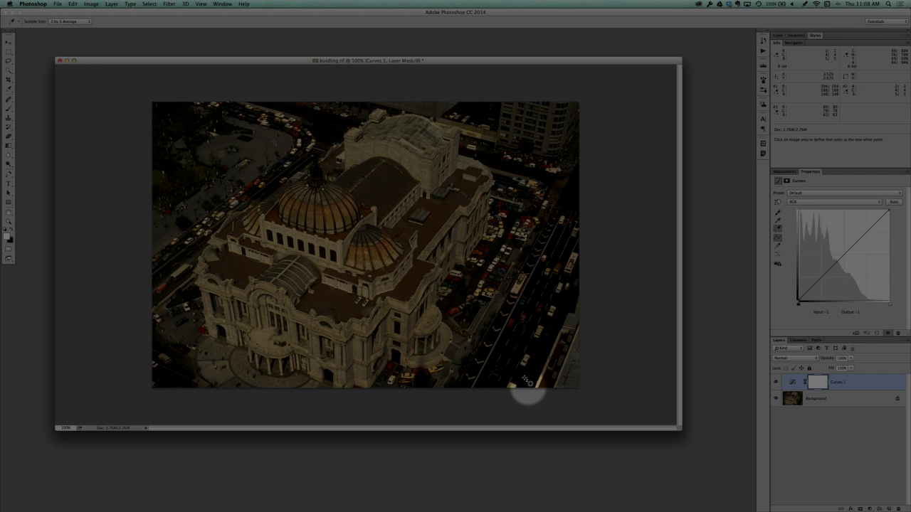
Set the Curves white, black and gray points by sampling the image at color sampler markers #1, #2 and #3 respectively.
left_click(778, 230)
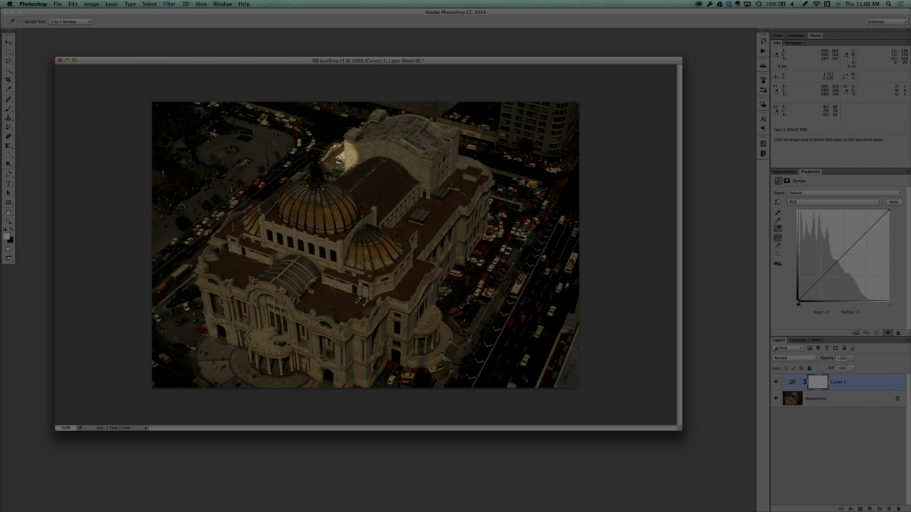
left_click(340, 155)
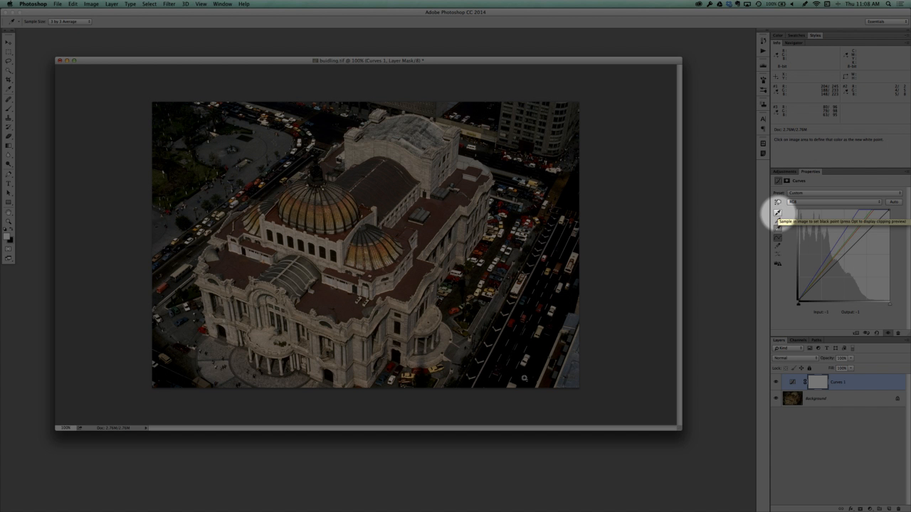
left_click(778, 212)
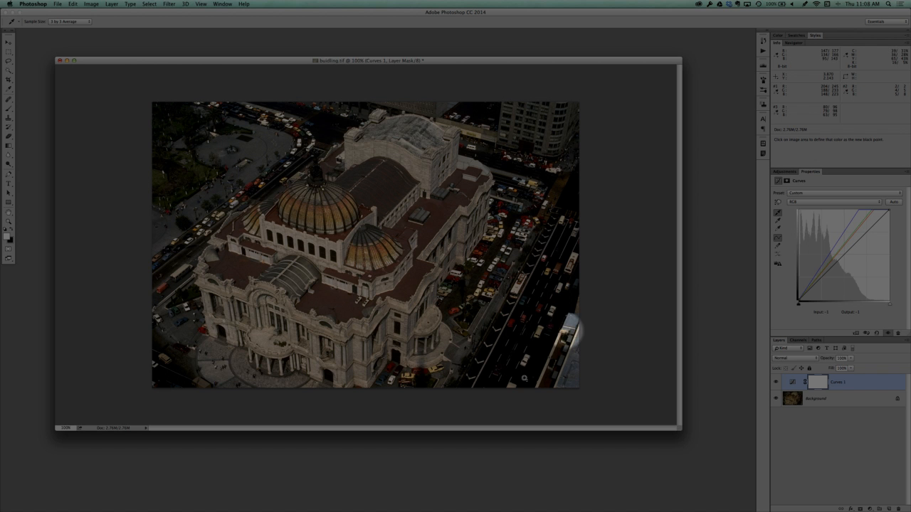
left_click(524, 378)
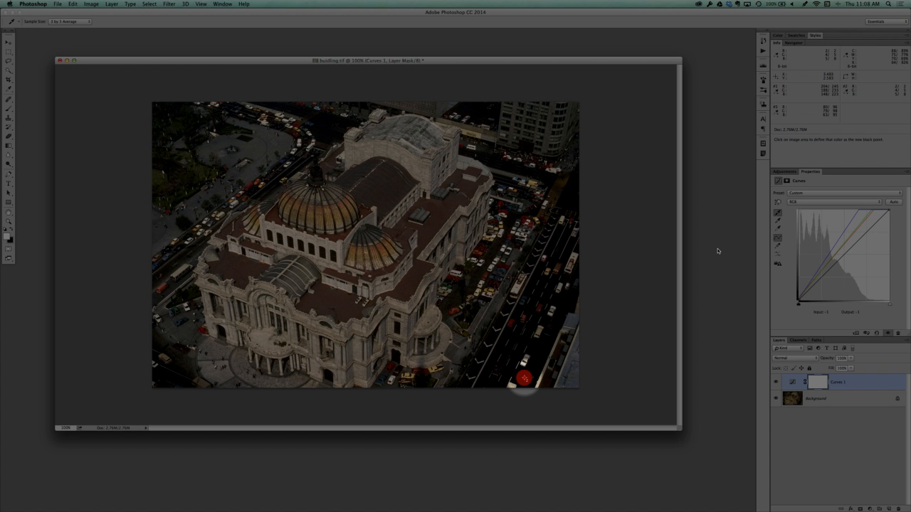
left_click(778, 222)
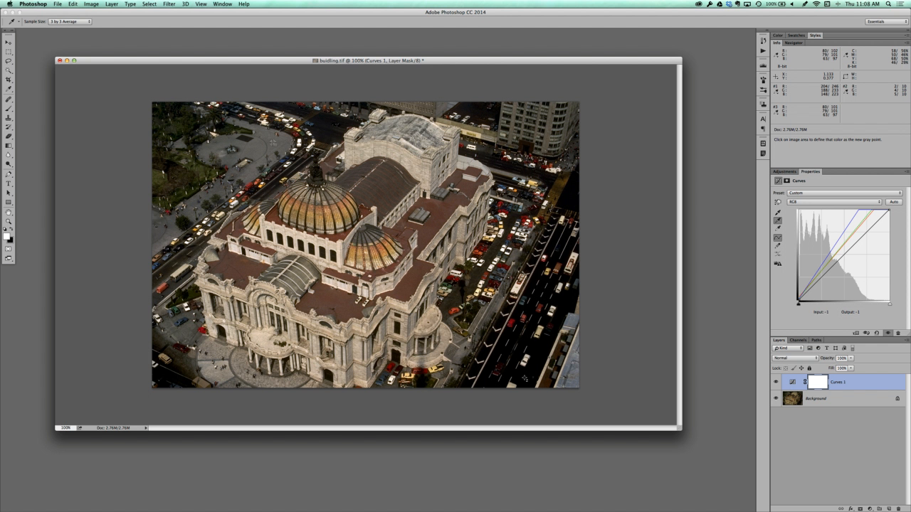
left_click(273, 143)
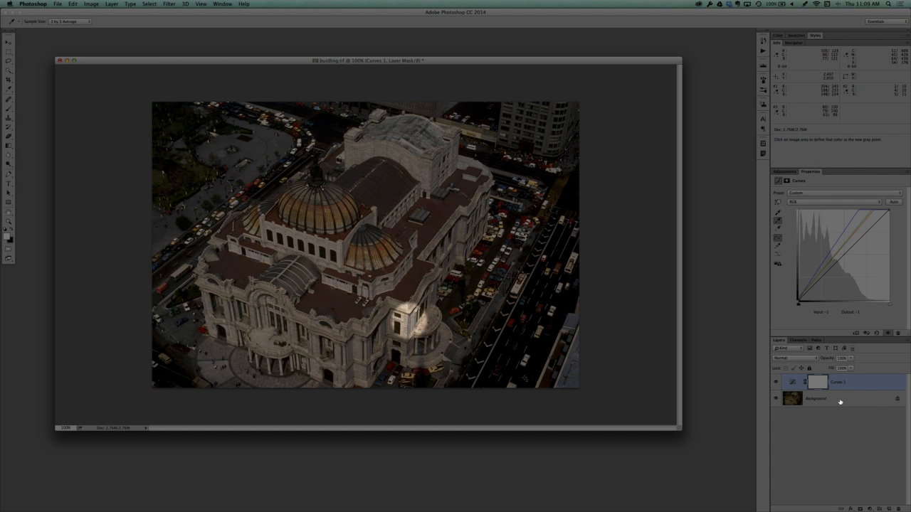
Select the Curves 1 and Background layers together and convert them to a single smart object.
left_click(840, 401)
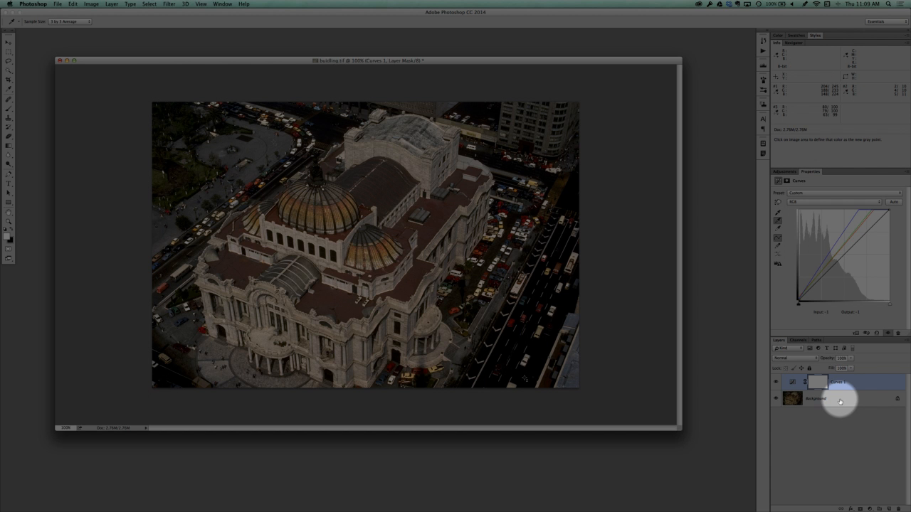
left_click(840, 401, "shift")
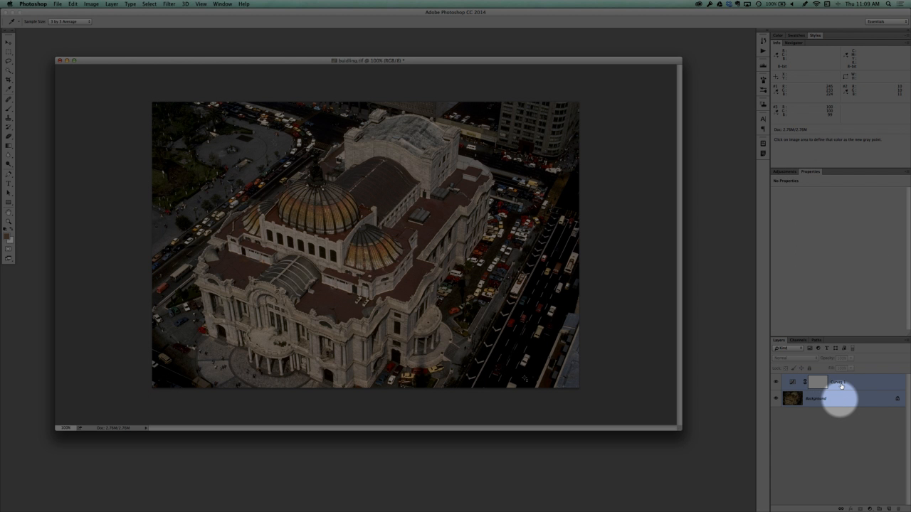
left_click_drag(841, 385, 839, 400)
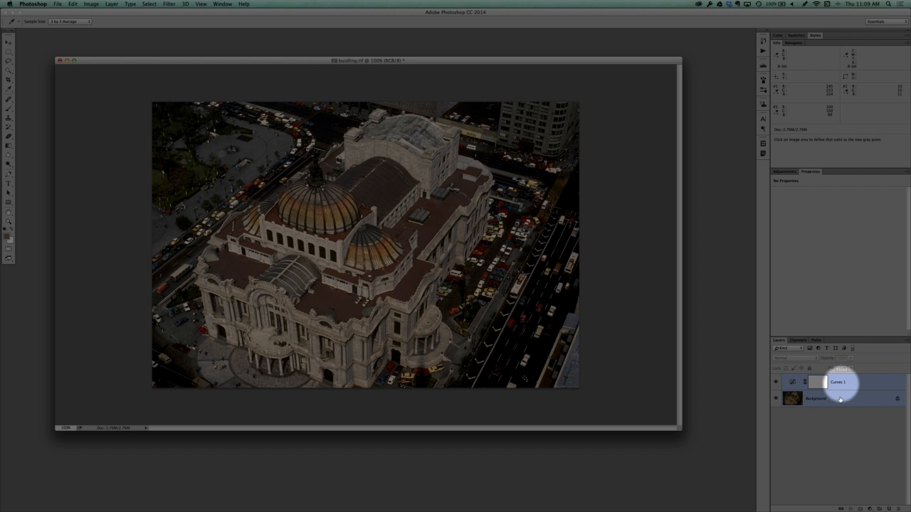
left_click(840, 399)
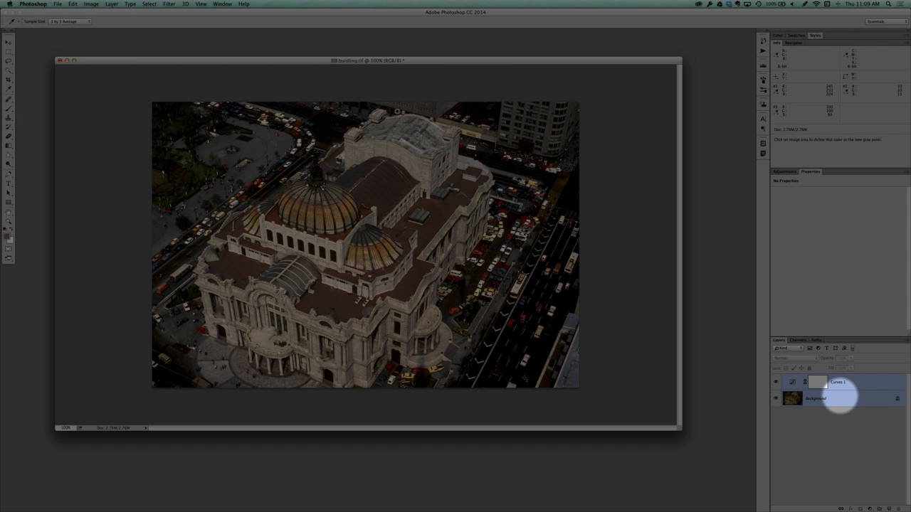
left_click(112, 4)
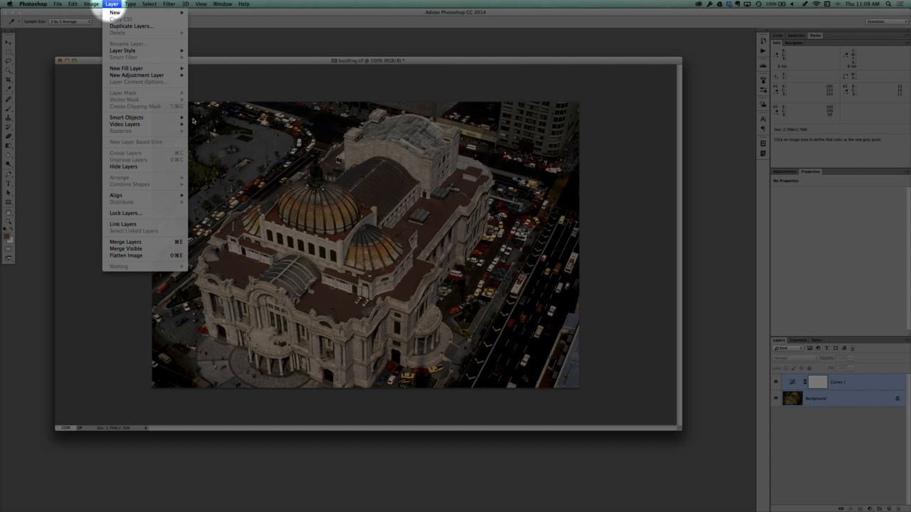
mouse_move(128, 118)
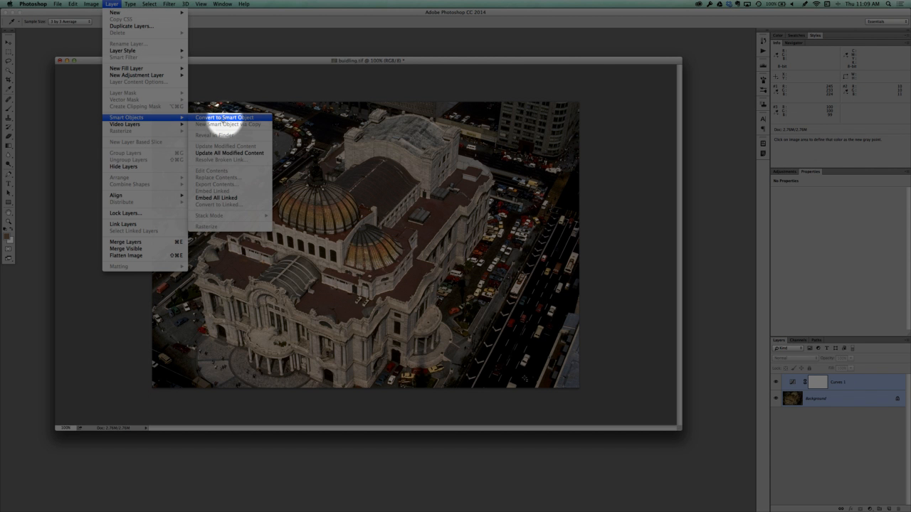
left_click(224, 118)
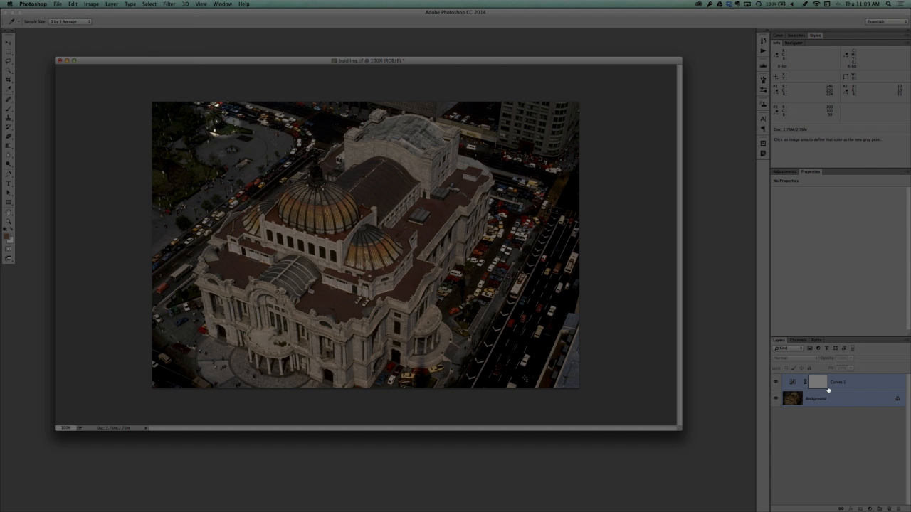
left_click(828, 390)
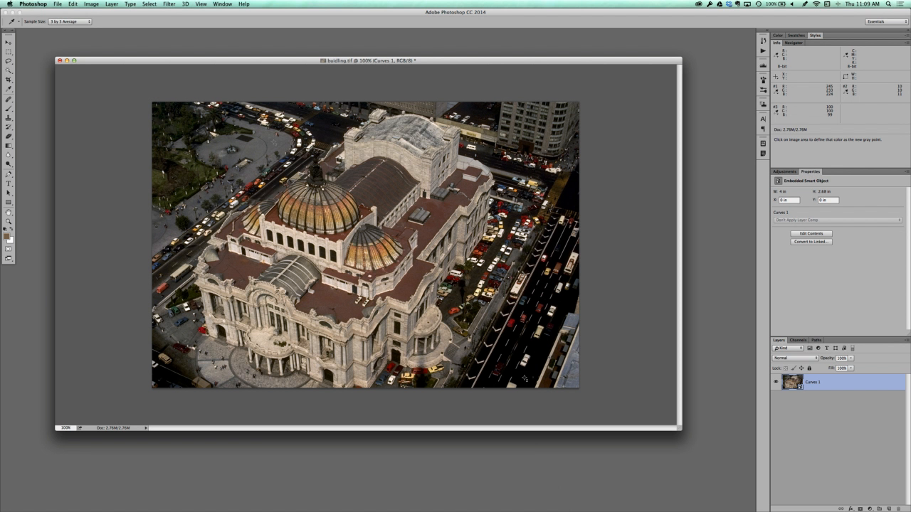
Sharpen the smart object with Unsharp Mask at Amount 40% and Radius 40 pixels, and reopen the filter's settings to check them.
left_click(170, 5)
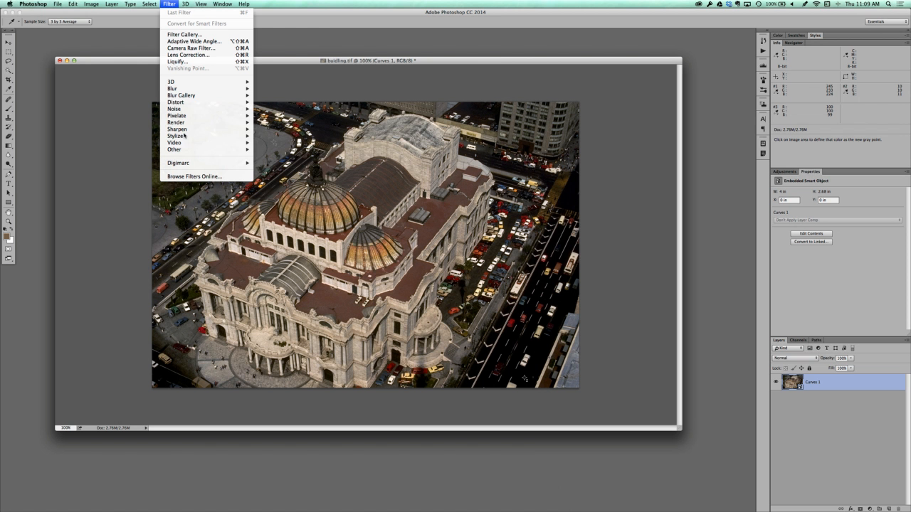
mouse_move(213, 136)
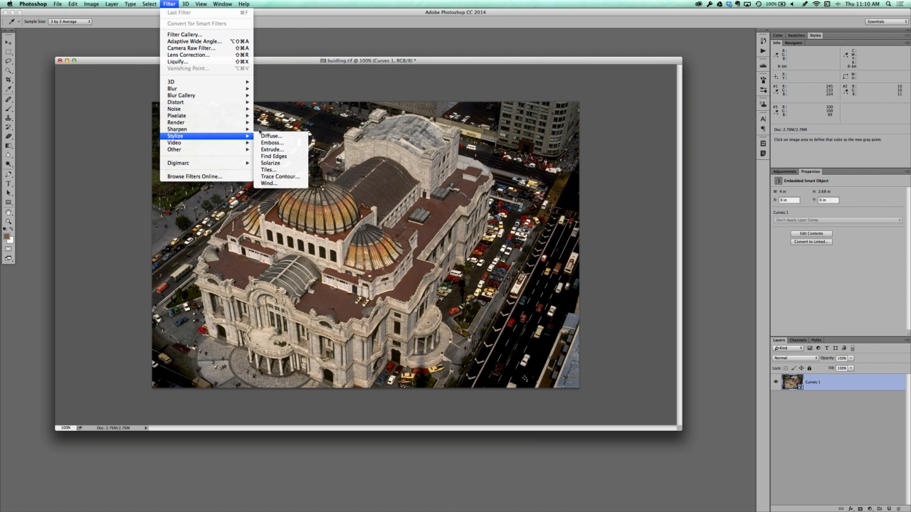
mouse_move(242, 129)
key("Right")
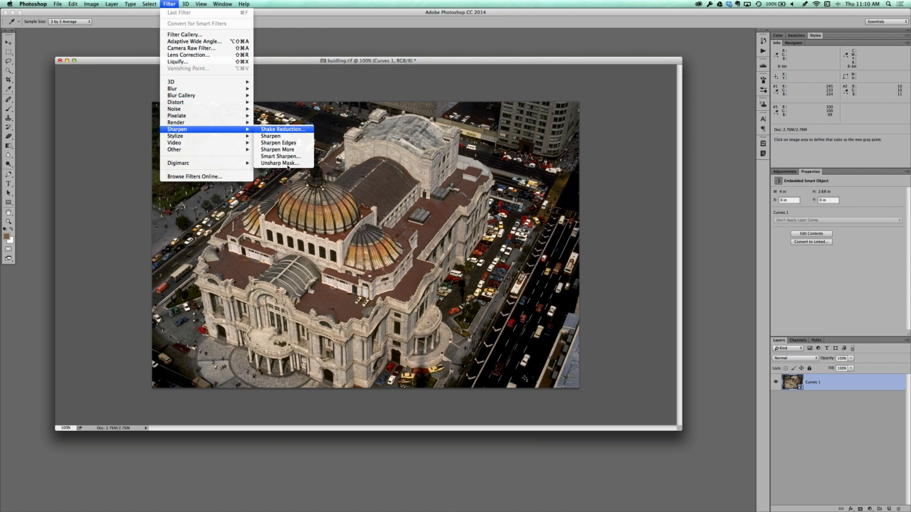
key("Return")
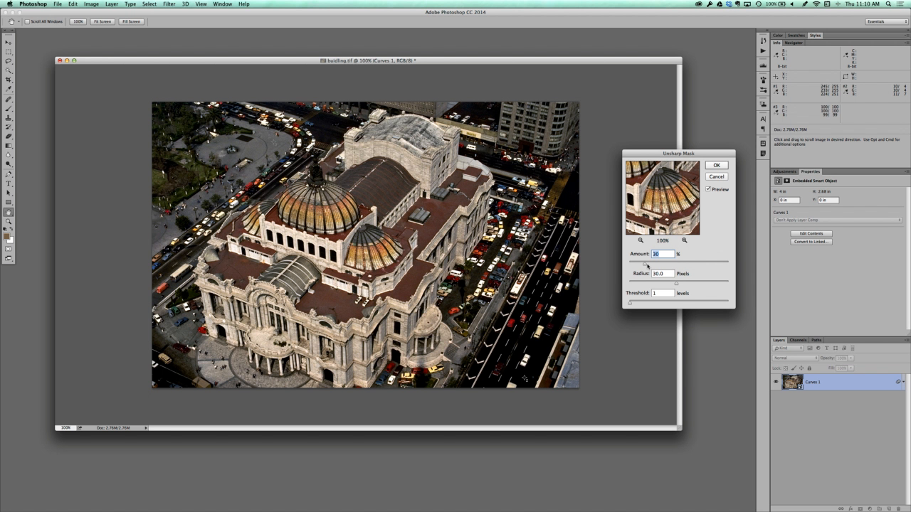
left_click_drag(647, 265, 648, 266)
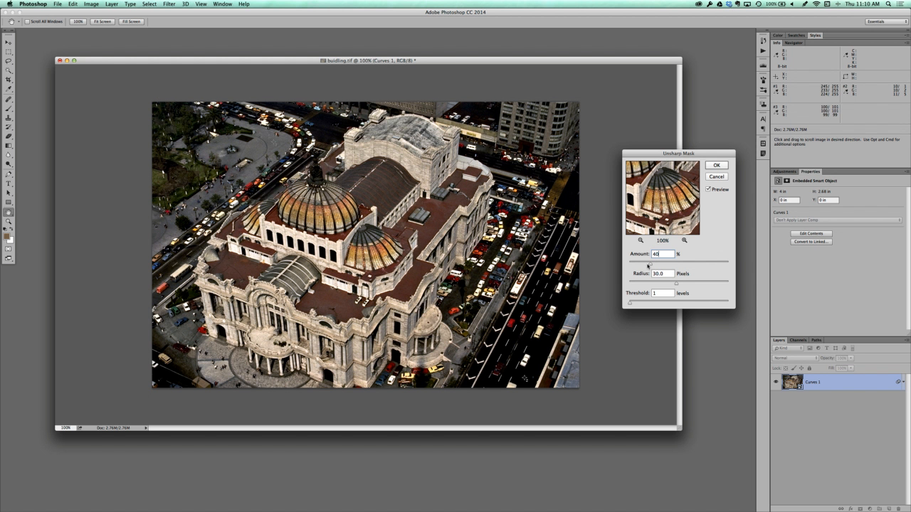
key("Tab")
type("40")
key("Return")
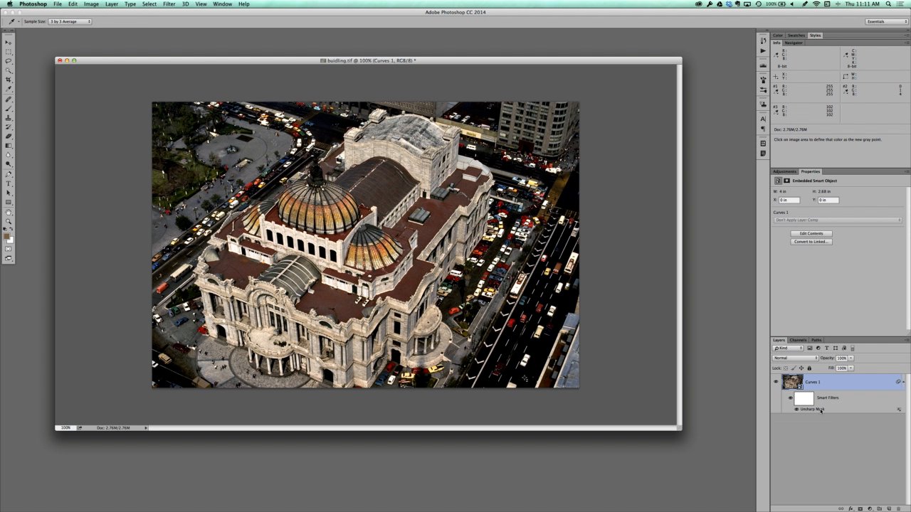
double_click(821, 411)
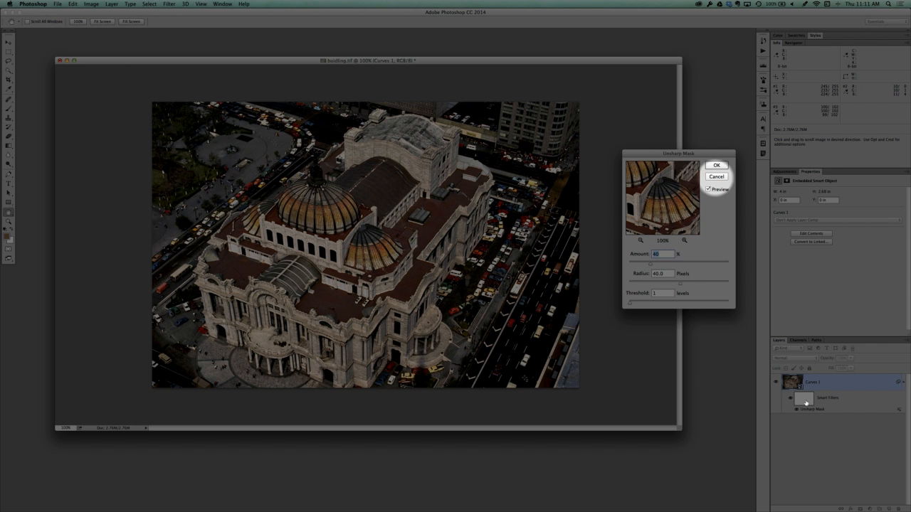
key("Return")
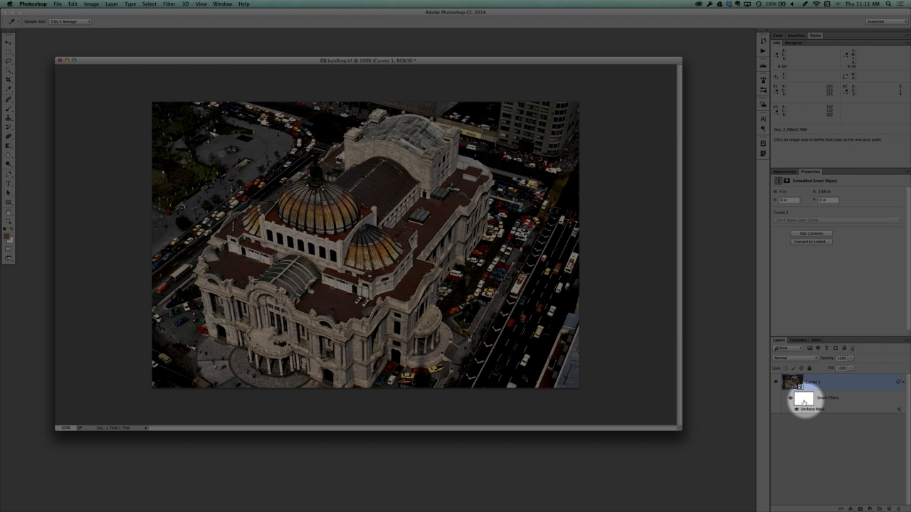
Invert the smart filter mask to black to hide the sharpening across the whole image.
left_click(803, 401)
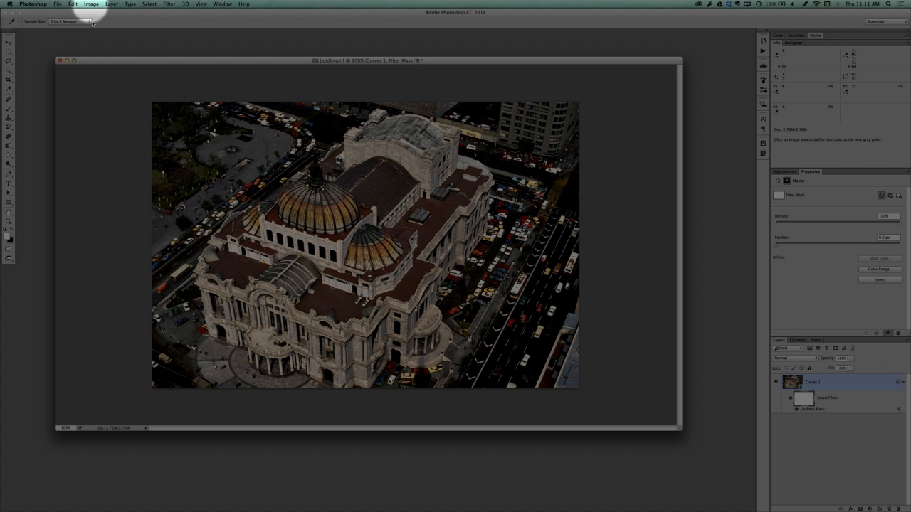
left_click(91, 5)
mouse_move(103, 23)
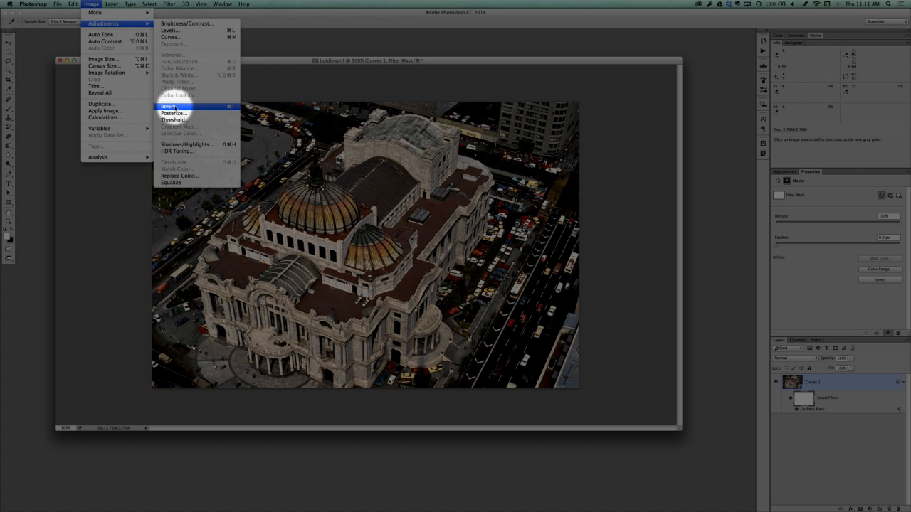
left_click(171, 106)
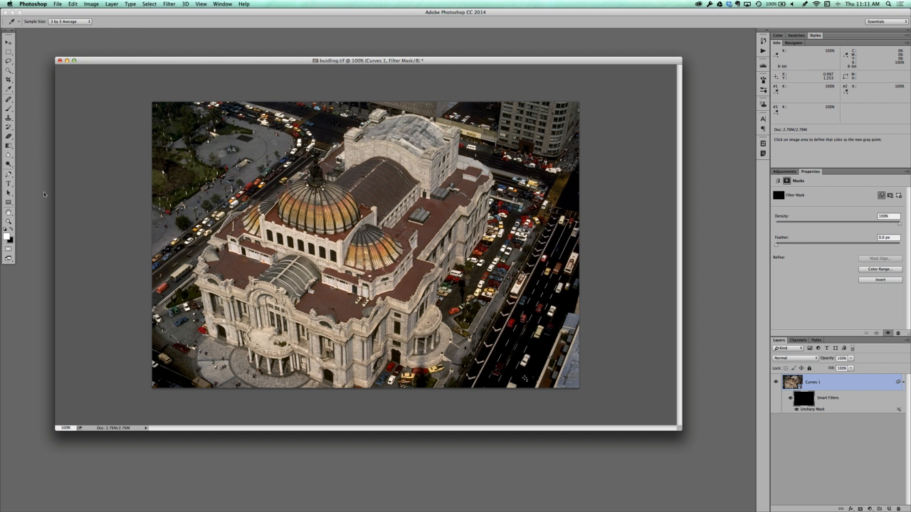
Set the Eyedropper's sample size to Point Sample, and paint white over the building on the filter mask with a large soft brush.
right_click(241, 225)
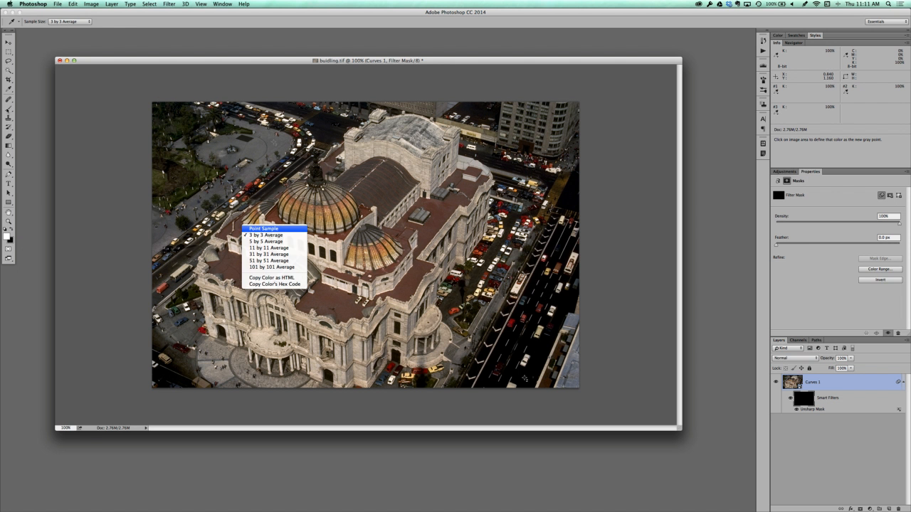
left_click(263, 228)
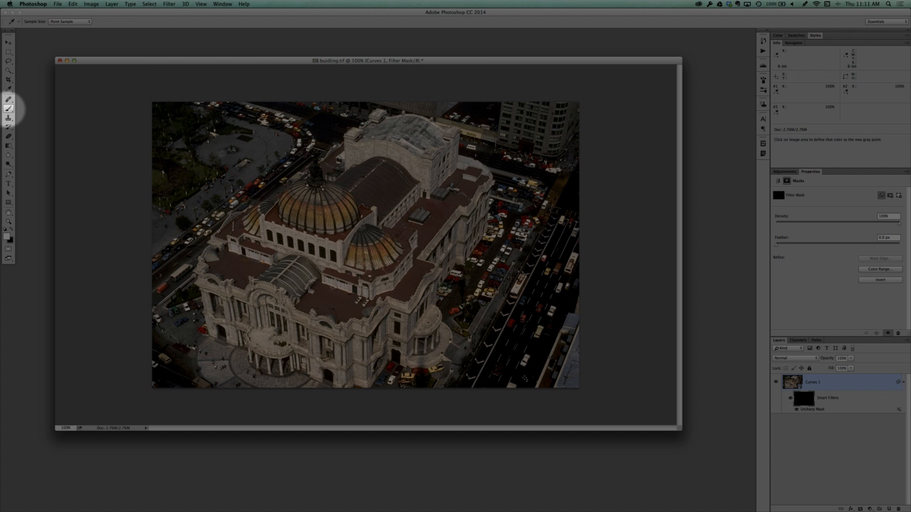
left_click(9, 108)
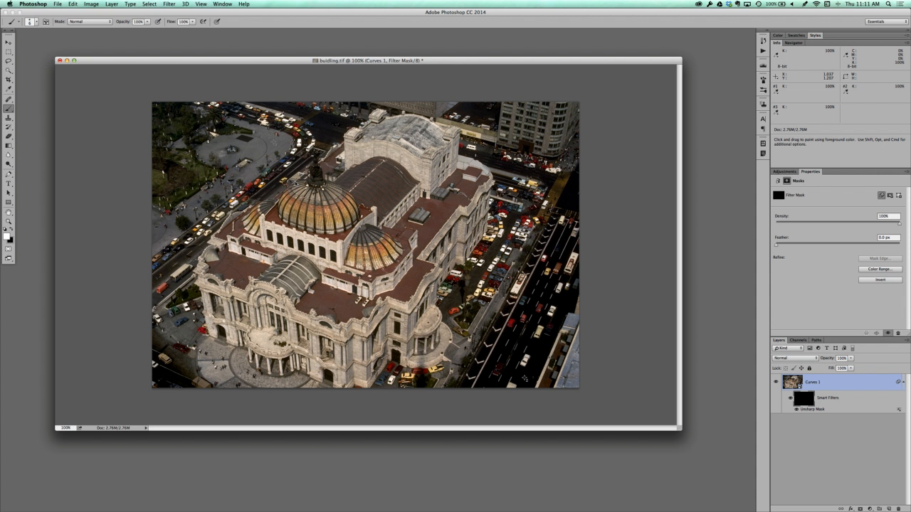
mouse_move(262, 233)
left_mouse_down()
mouse_move(269, 203)
mouse_move(337, 203)
left_mouse_up()
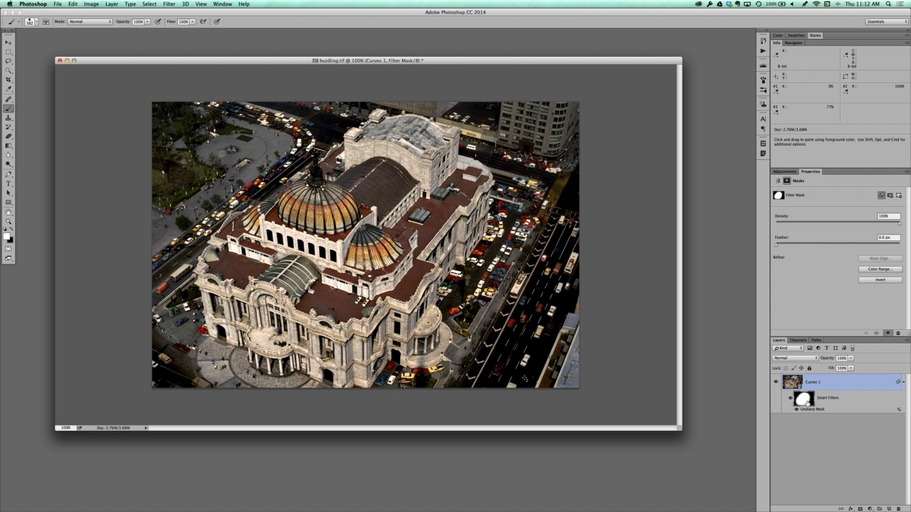
View the filter mask on its own, return to the image, and compare the building with the smart filter hidden and shown.
left_click(798, 401, "alt")
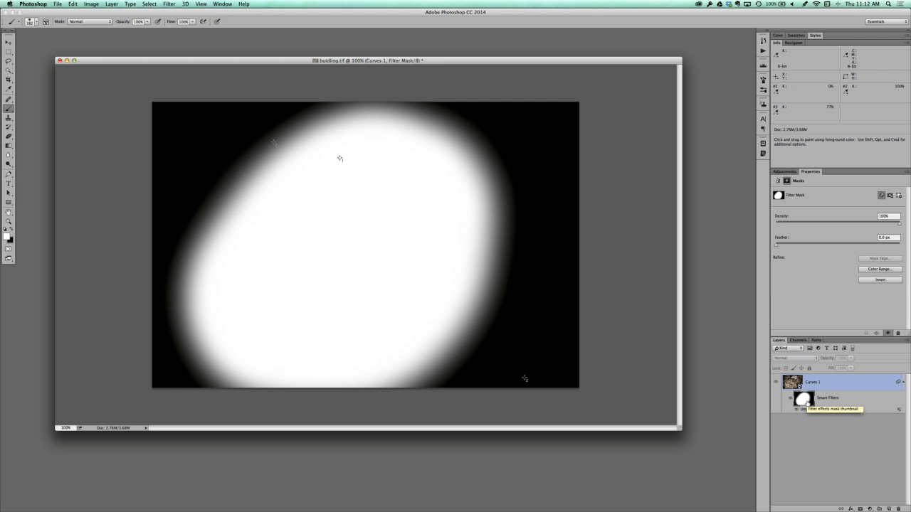
left_click(791, 401)
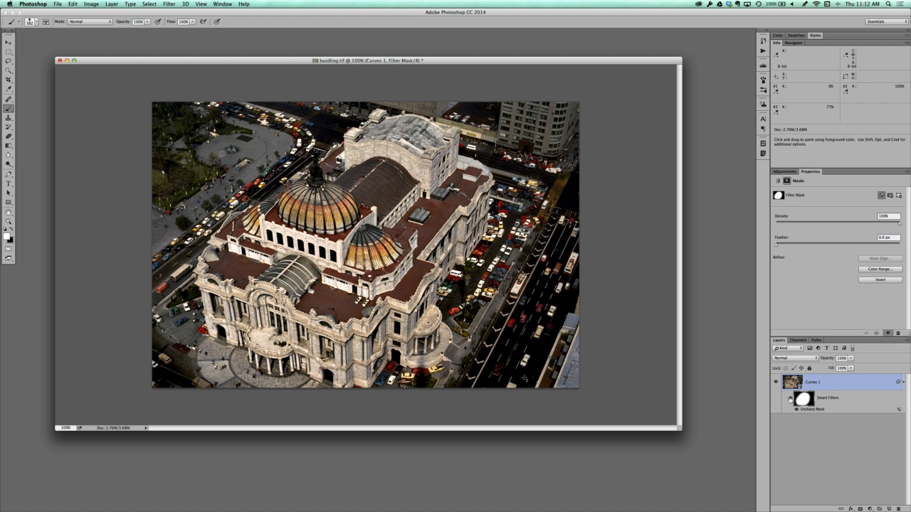
left_click(799, 386)
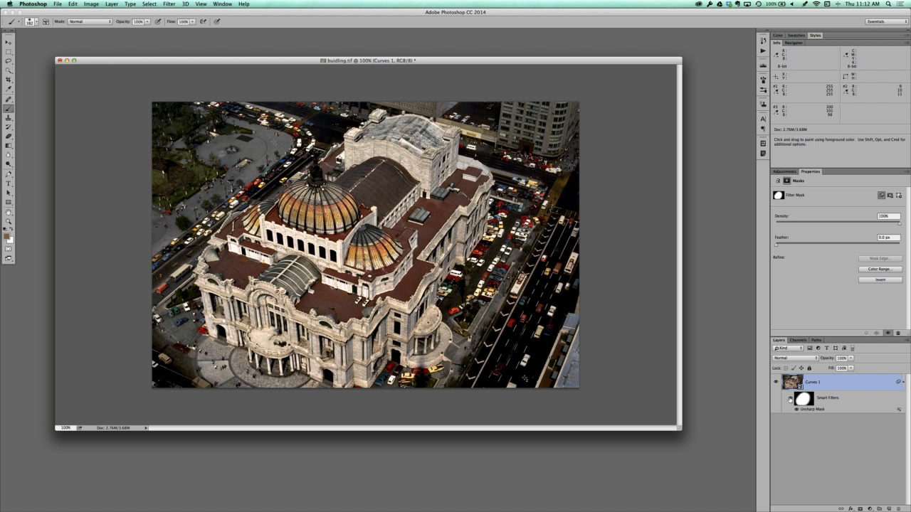
left_click(790, 400)
left_click(789, 399)
Set the Unsharp Mask smart filter's blending options to Luminosity mode at 67% opacity.
left_click_drag(454, 192, 644, 187)
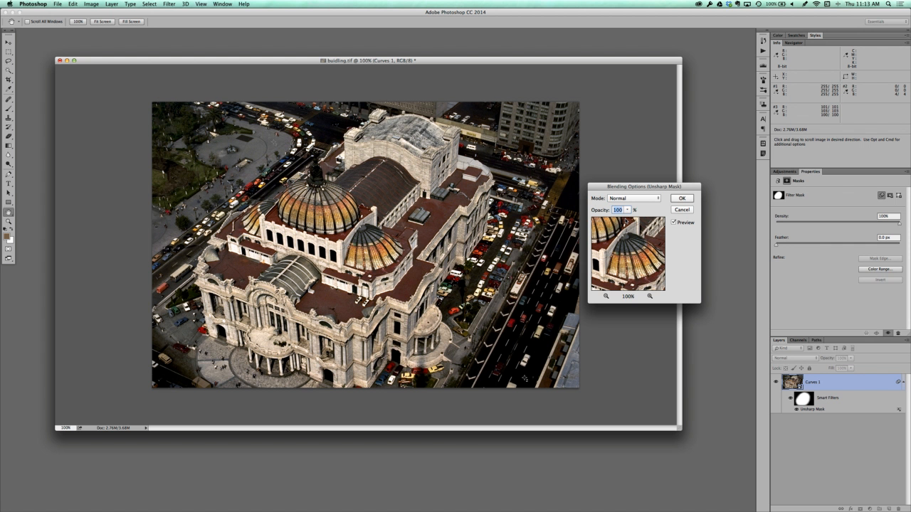
left_click(627, 210)
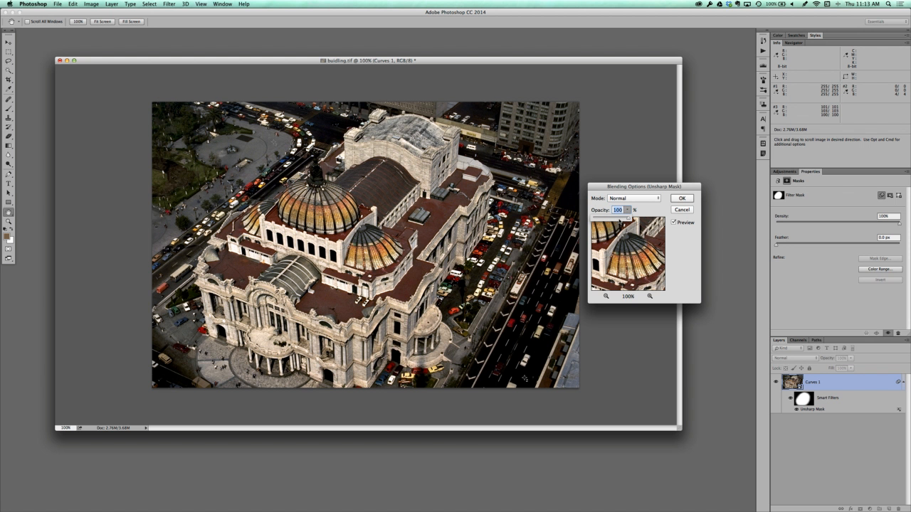
left_click_drag(619, 221, 616, 221)
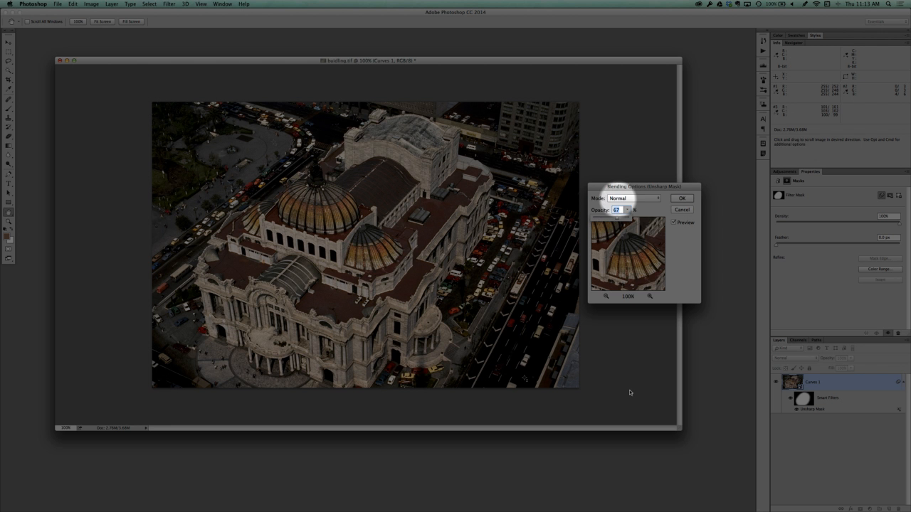
left_click(633, 198)
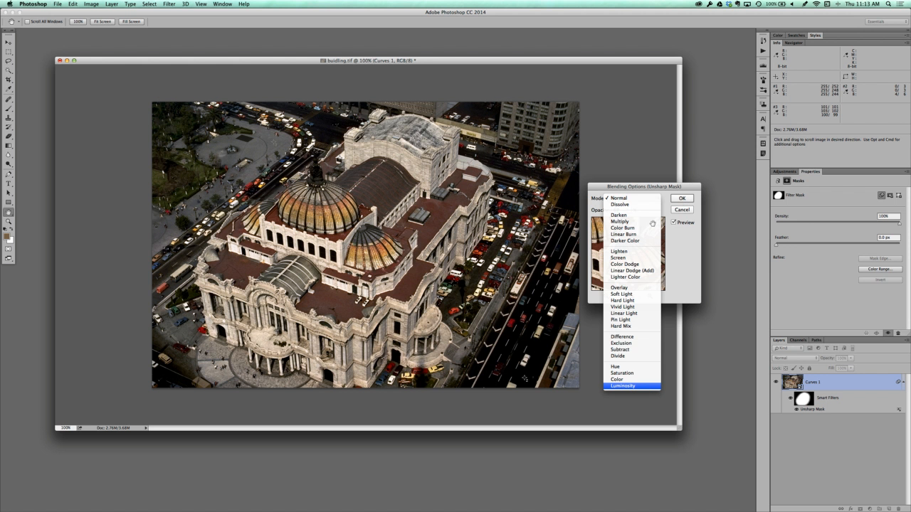
left_click(623, 386)
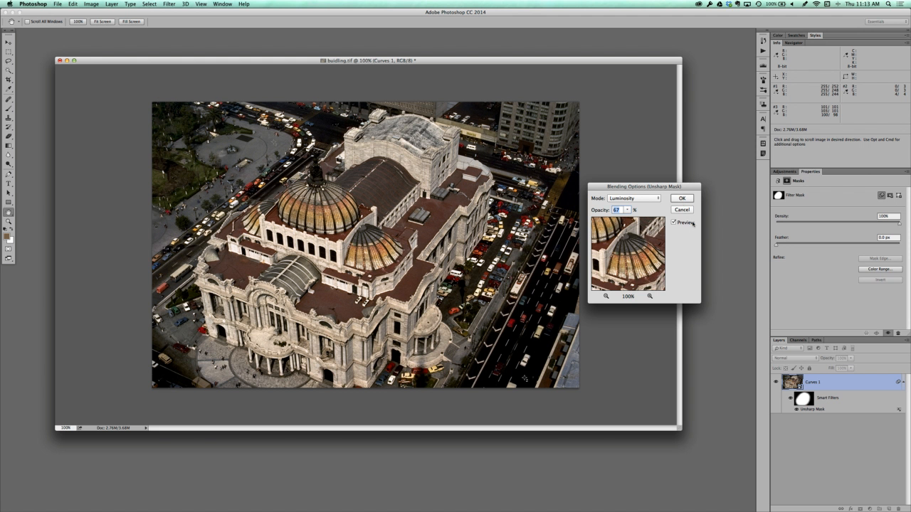
key("Return")
key("b")
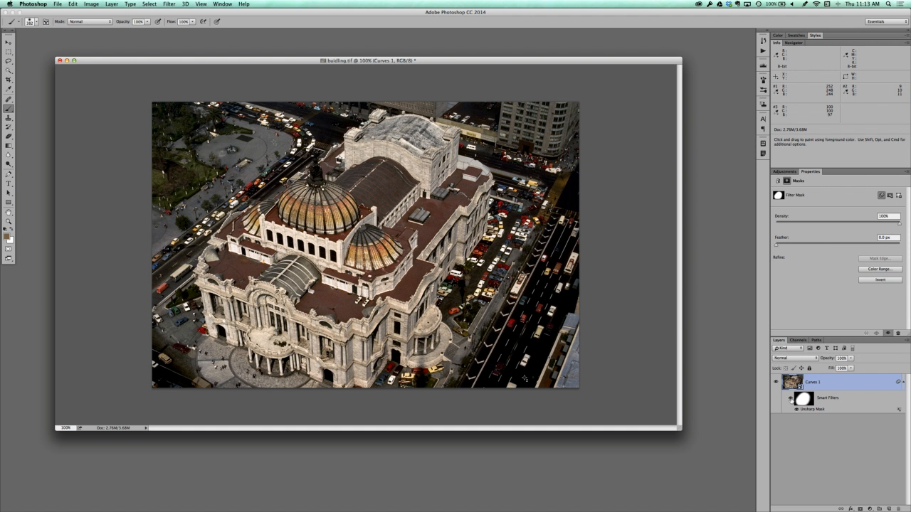
Compare the building with the smart filters hidden and shown, and select the filter mask.
left_click(791, 399)
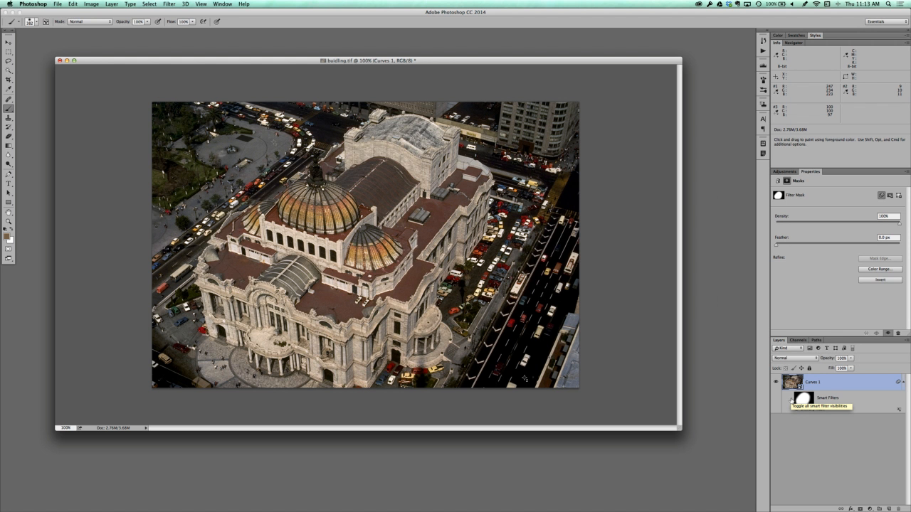
left_click(791, 399)
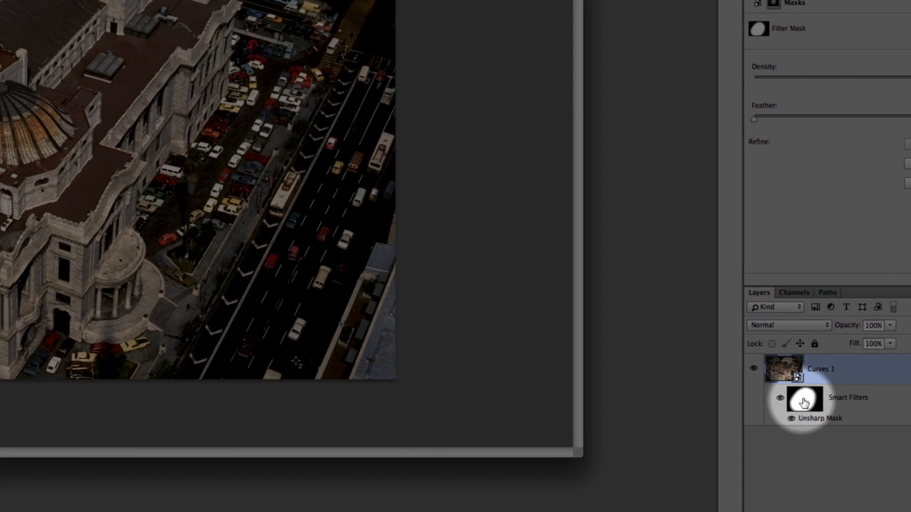
left_click(803, 403)
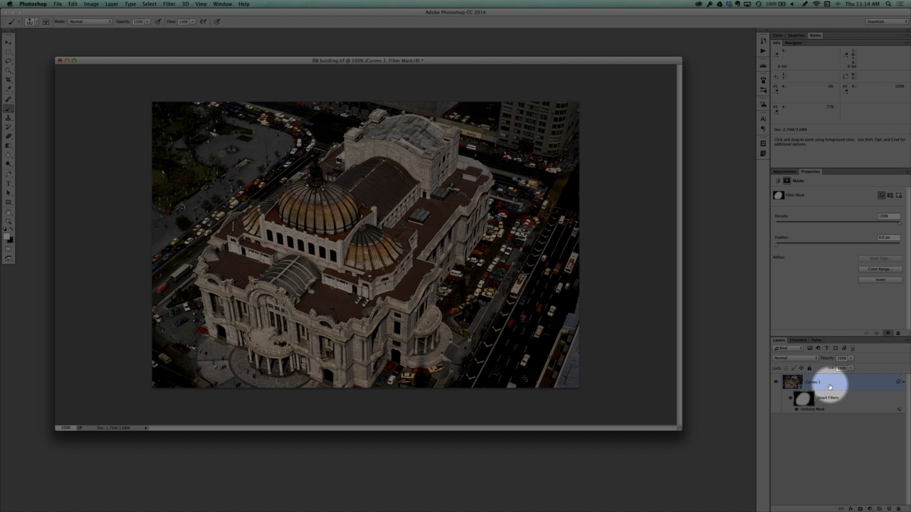
Convert the Curves 1 layer, together with its masked Unsharp Mask filter, into a new smart object.
left_click(111, 7)
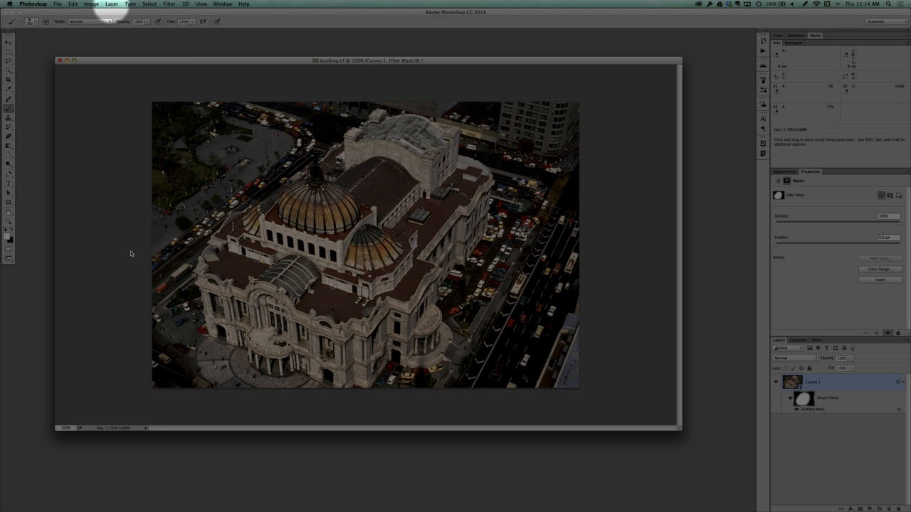
left_click(131, 255)
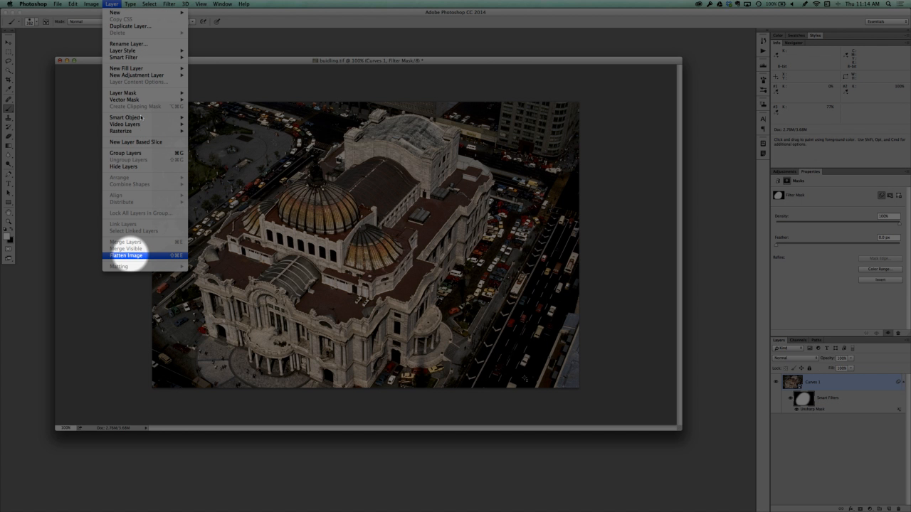
mouse_move(135, 117)
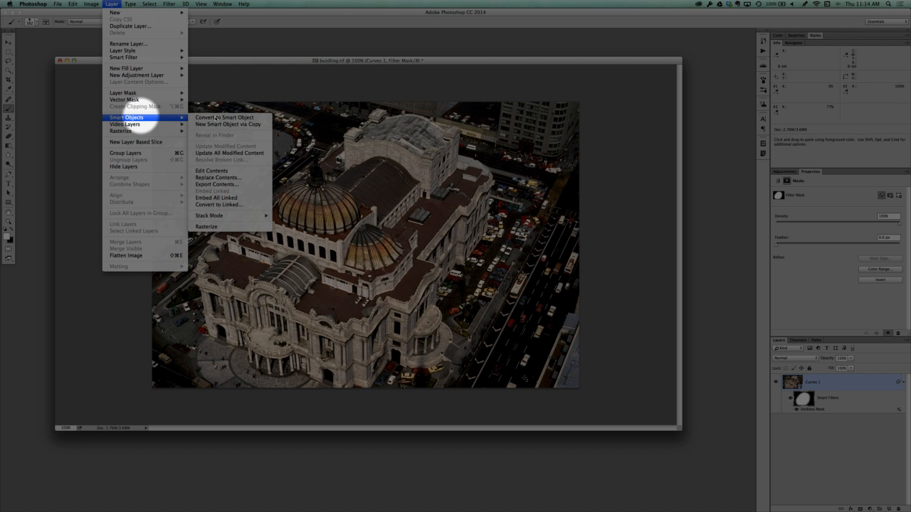
left_click(217, 117)
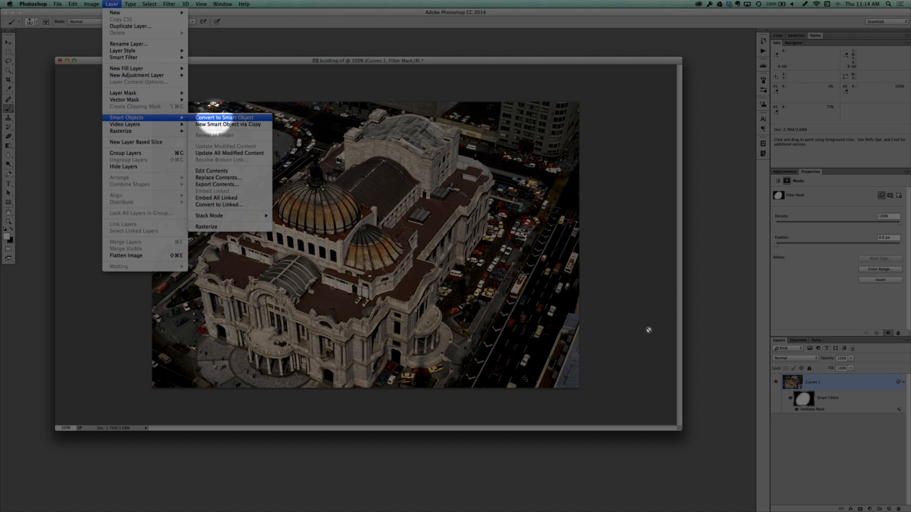
left_click(802, 381)
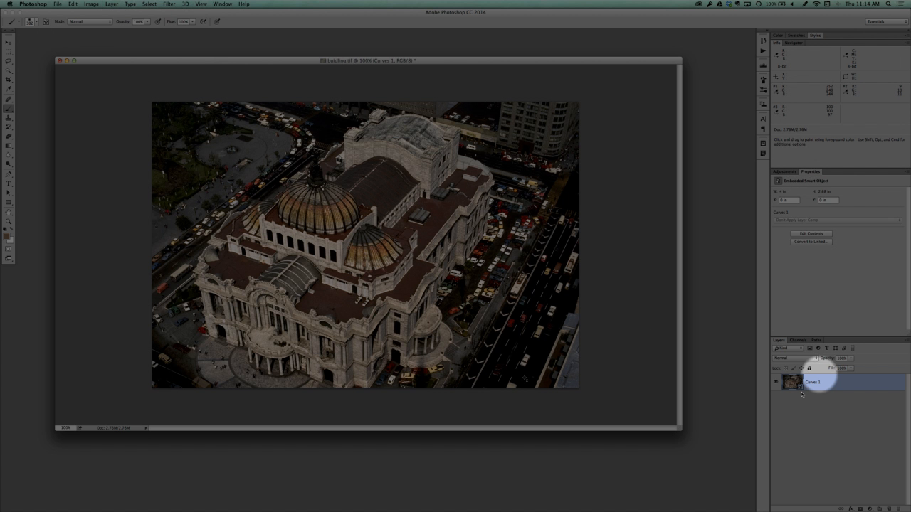
left_click(801, 392)
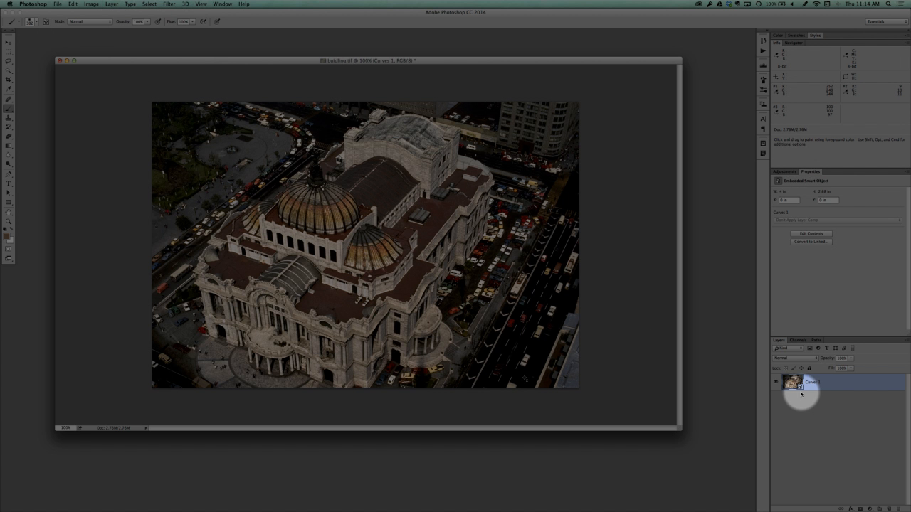